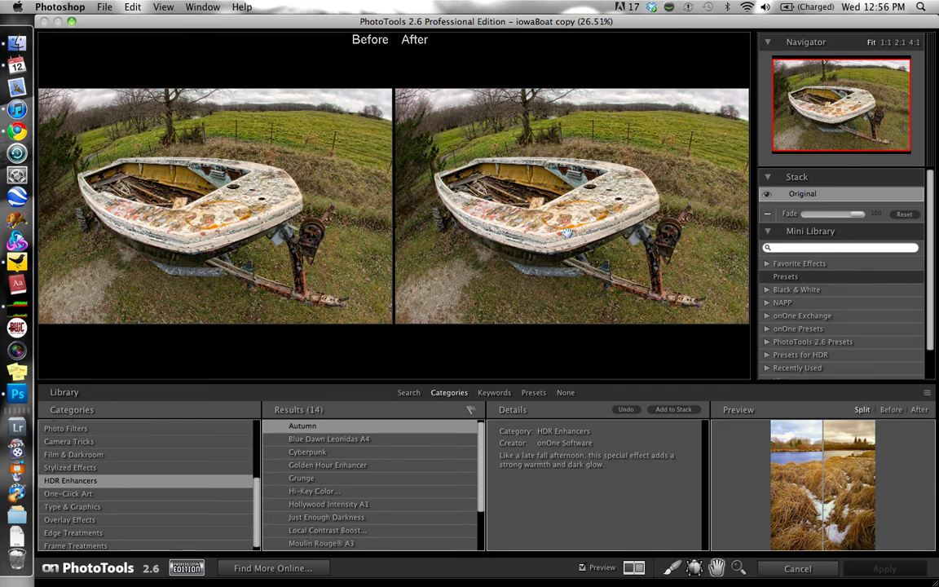
Step: Expand the Masking settings, then preview Blue Dawn Leonidas A4 and the Cyberpunk preset's description
scroll(930, 204, down, 2)
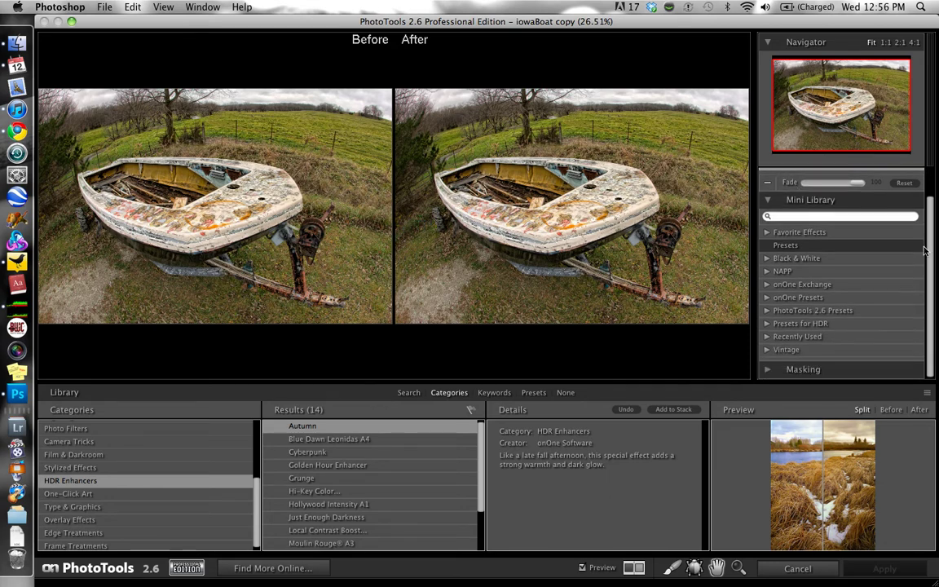
scroll(930, 203, up, 2)
scroll(880, 269, down, 2)
click(768, 371)
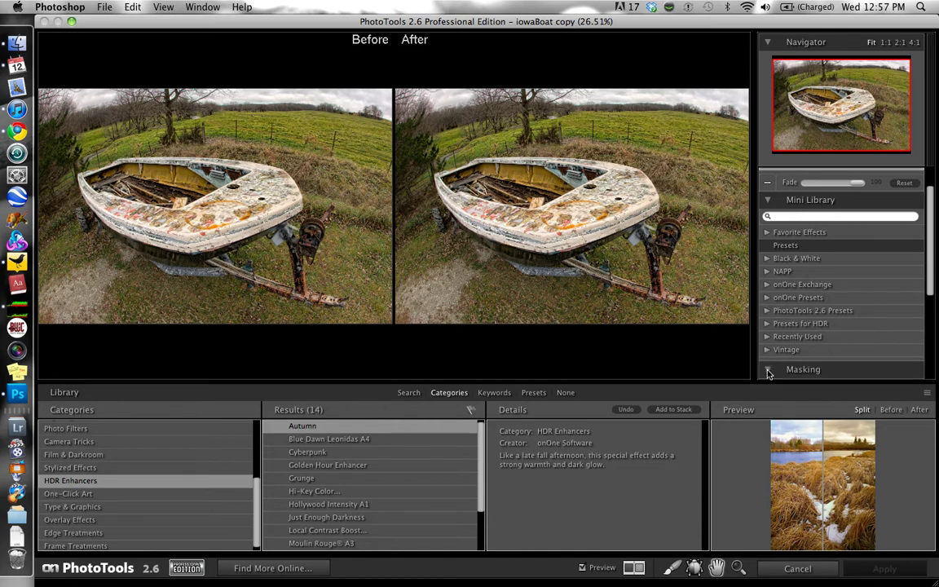
mouse_move(926, 271)
mouse_down()
mouse_move(933, 331)
mouse_move(932, 239)
mouse_up()
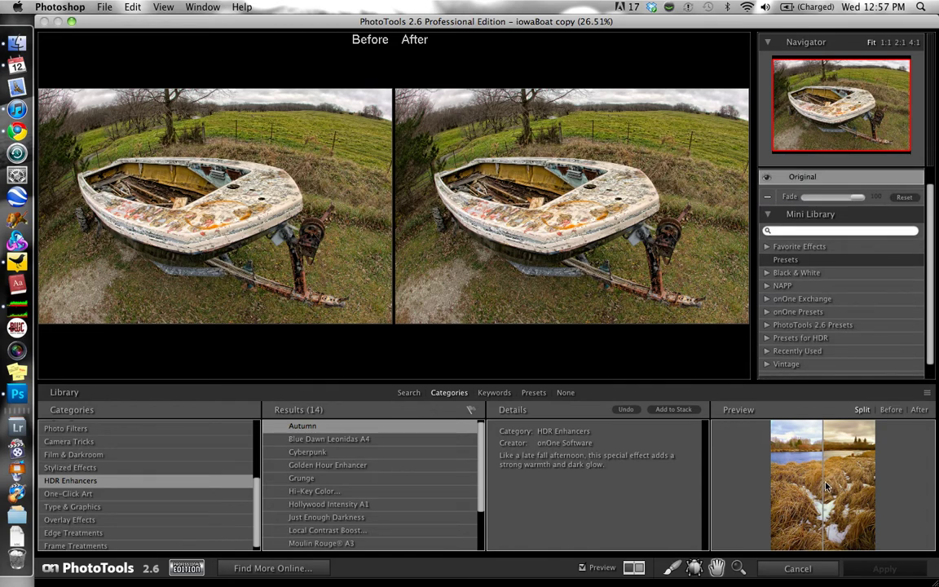
click(311, 438)
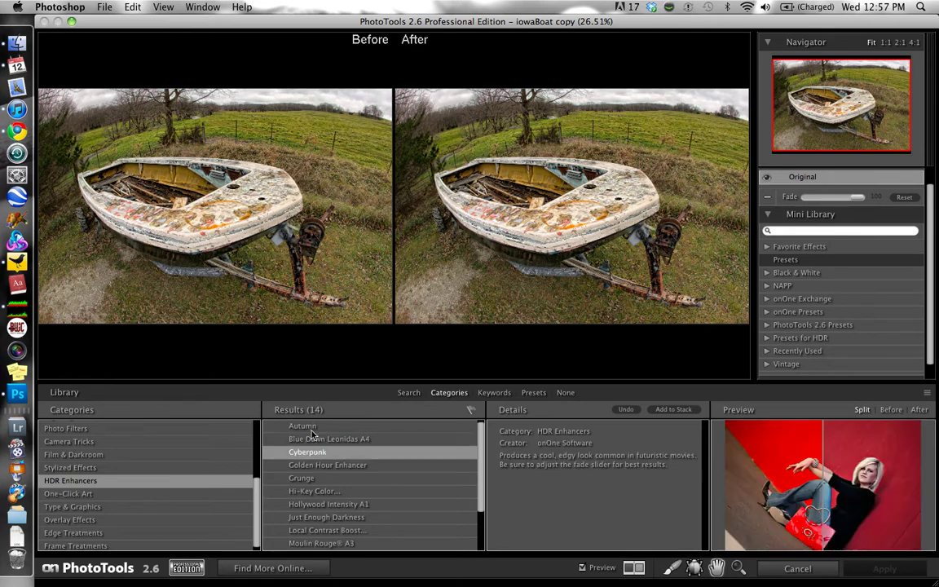
click(317, 454)
scroll(163, 481, up, 5)
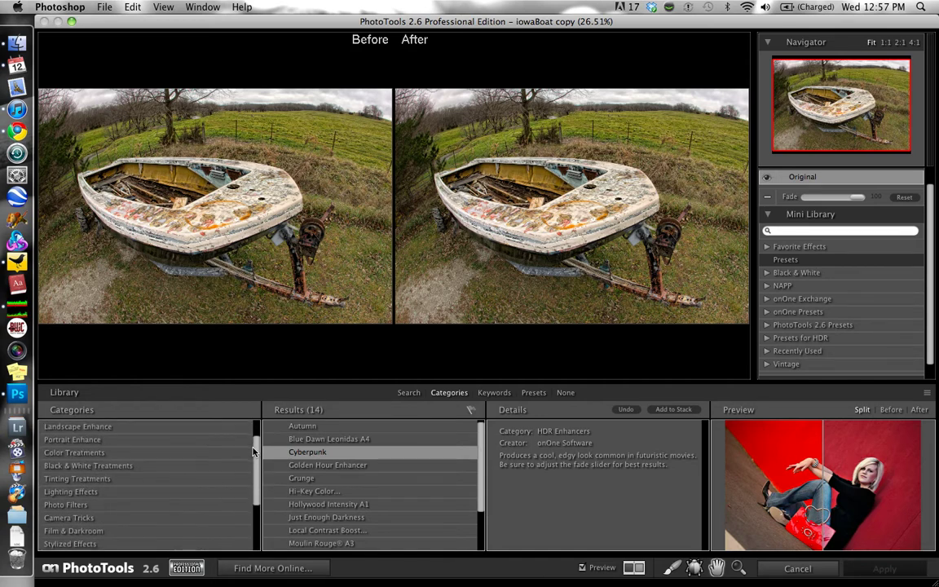
click(140, 426)
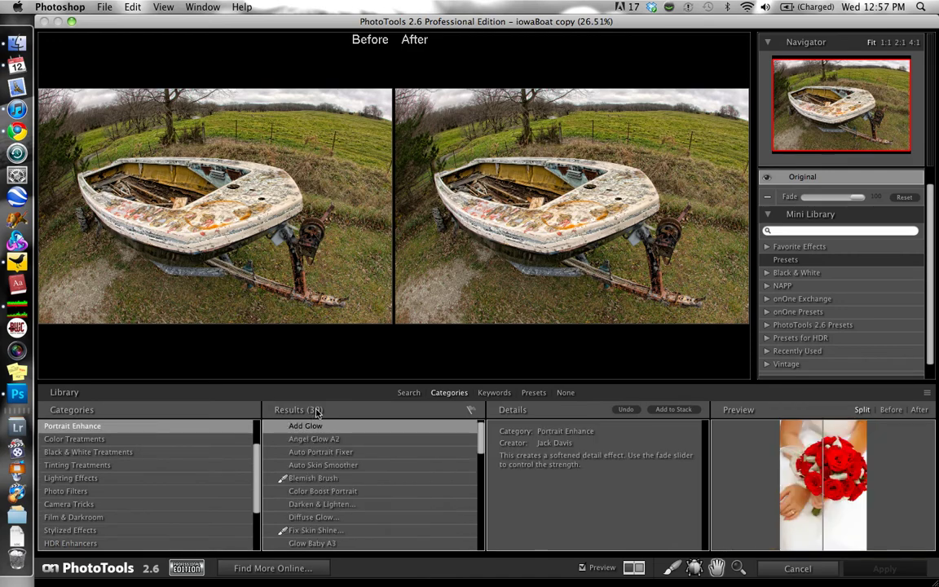
click(312, 452)
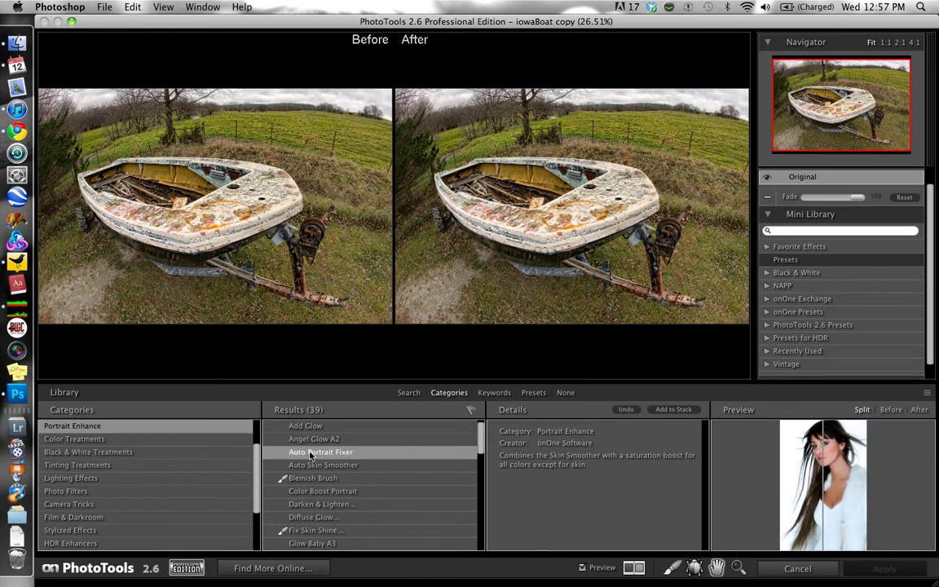
click(151, 440)
click(155, 452)
click(151, 466)
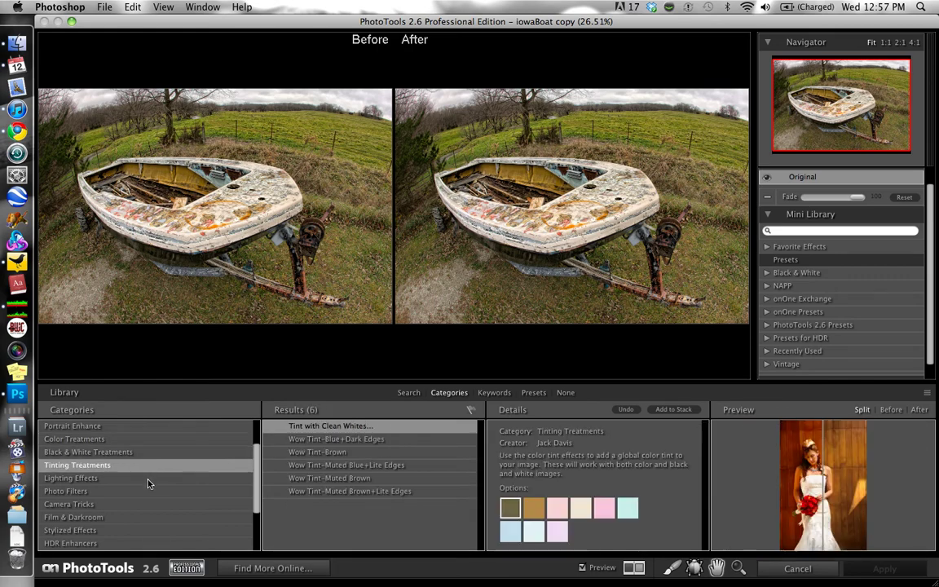
click(148, 479)
click(145, 493)
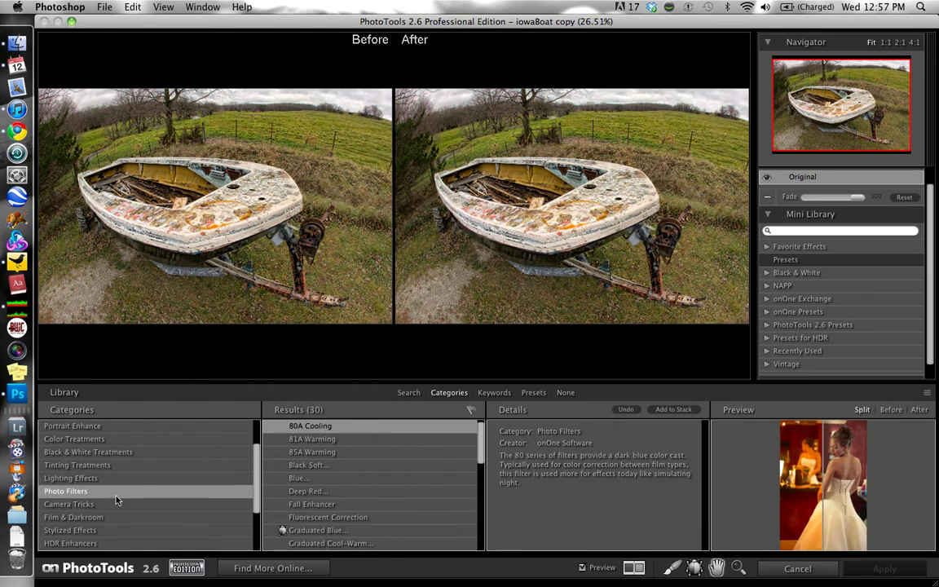
click(122, 451)
click(122, 478)
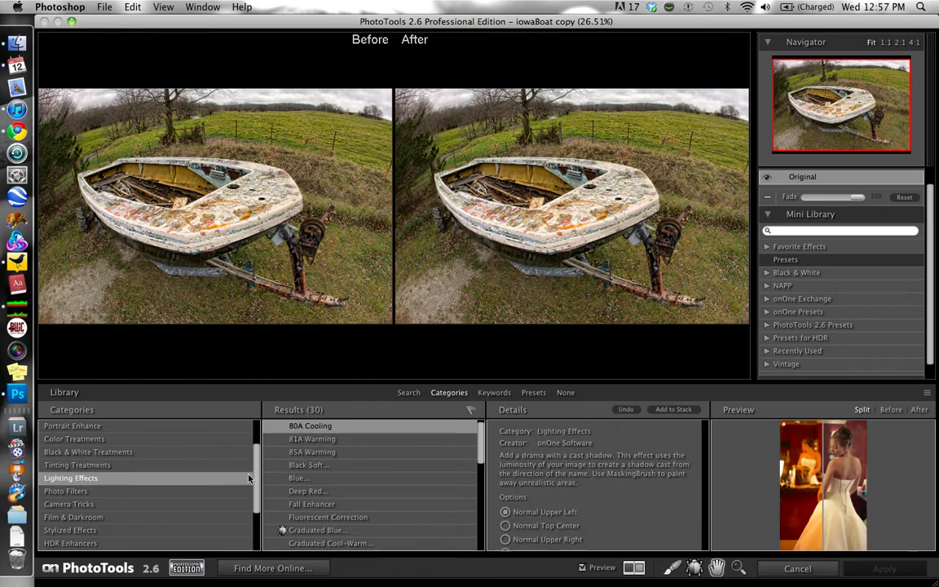
click(82, 544)
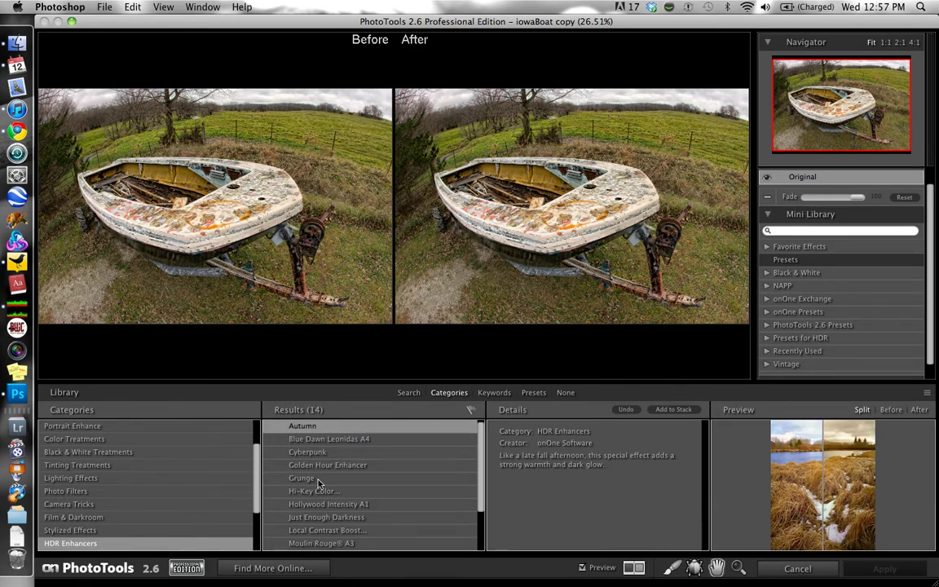
Step: Preview Local Contrast Boost, Moulin Rouge A3, Hi-Key Color, Golden Hour, Blue Dawn and Cyberpunk, ending on Grunge
scroll(342, 457, down, 3)
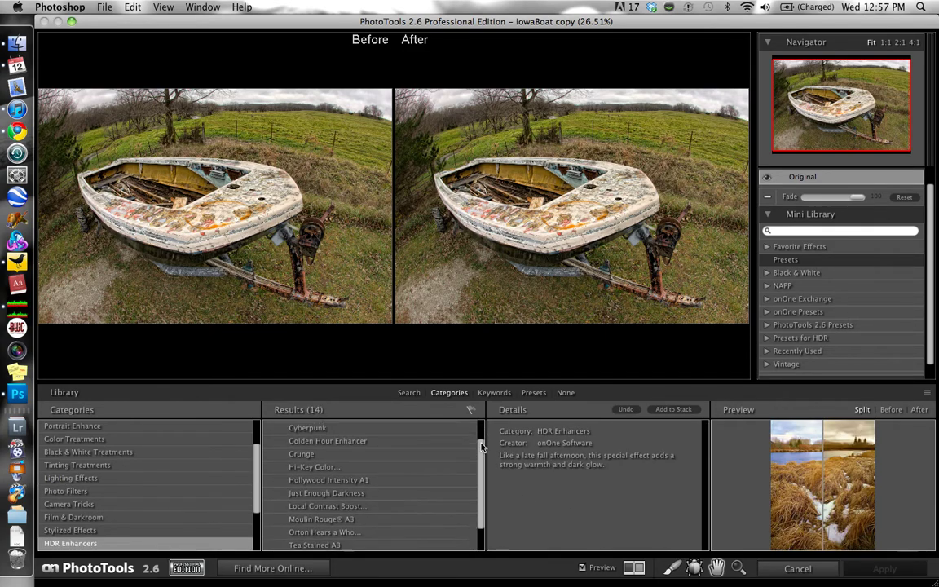
click(322, 499)
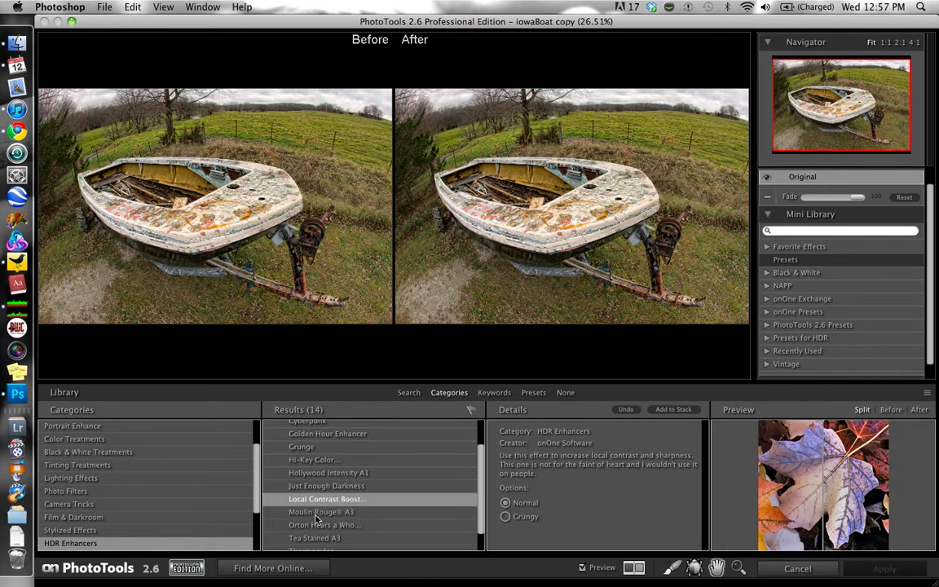
click(318, 512)
click(320, 460)
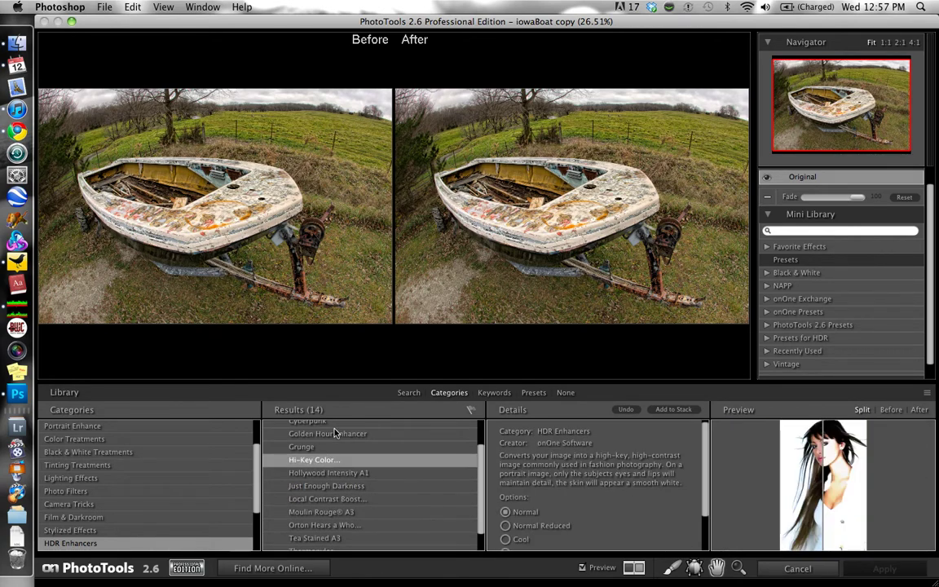
click(330, 434)
scroll(441, 444, up, 2)
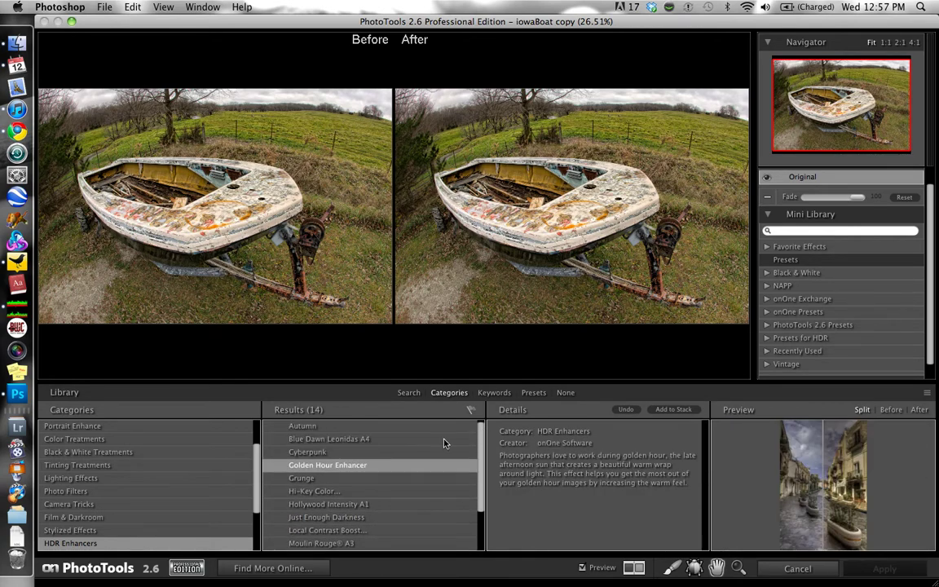
click(324, 441)
key(Down)
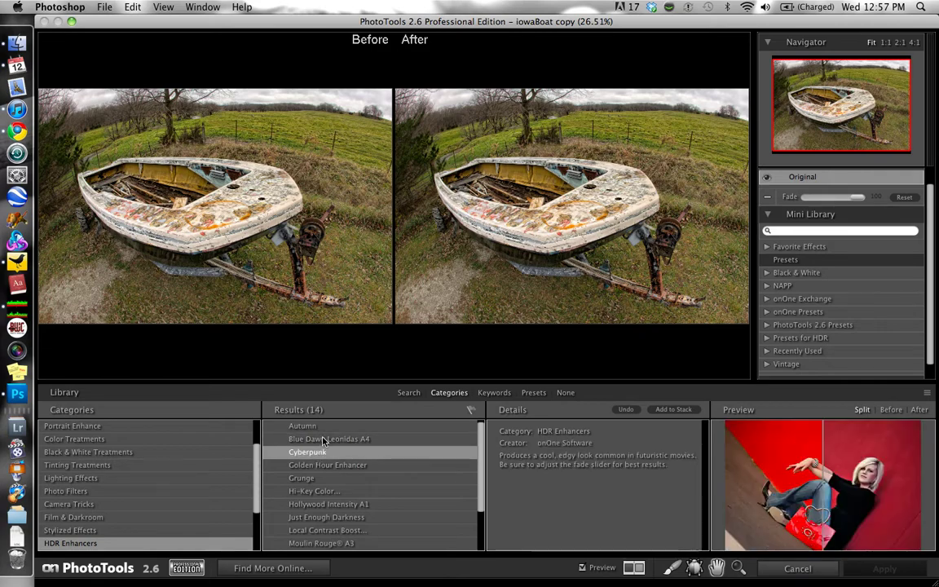
click(323, 441)
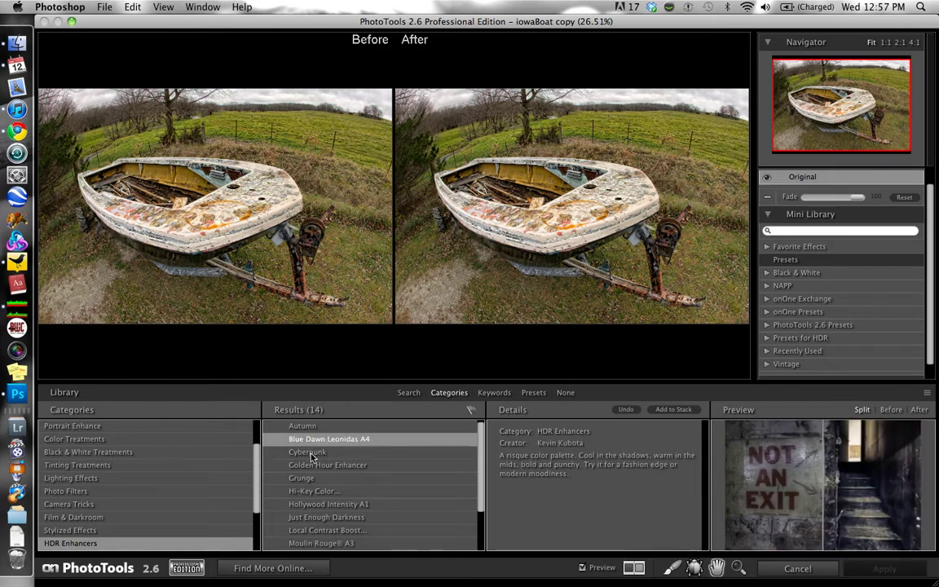
click(309, 479)
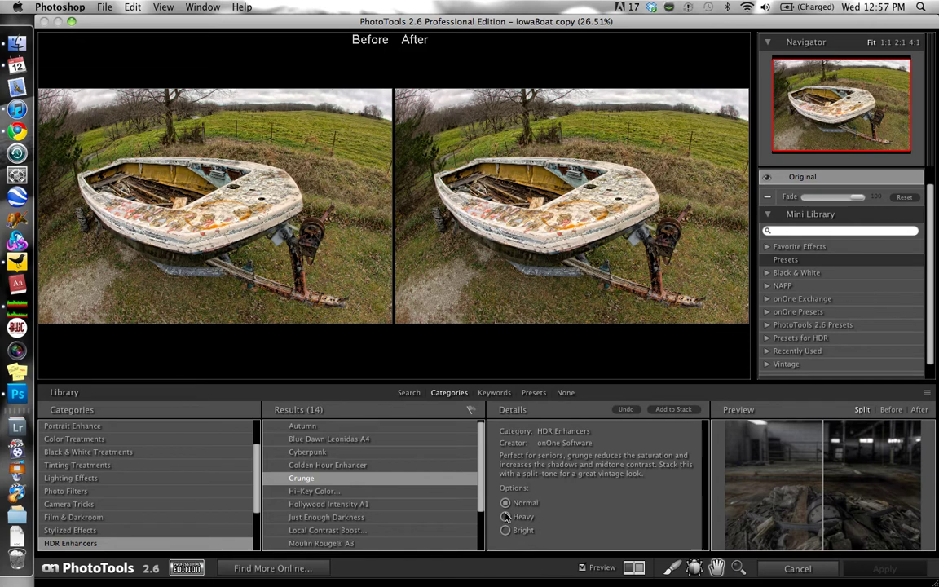
Step: Try Grunge's Heavy variant, then return it to Normal
click(506, 517)
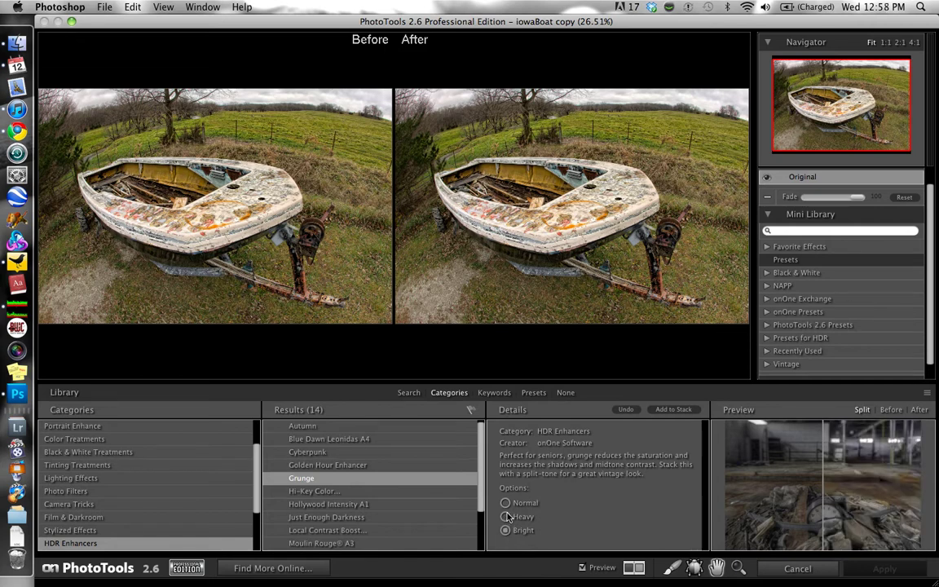
click(505, 503)
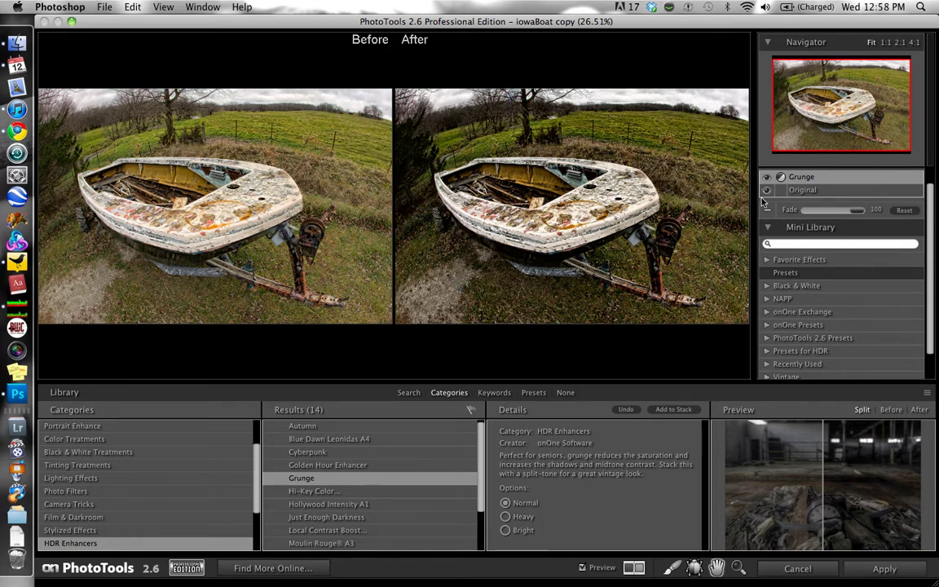
Step: Lower the Grunge effect's fade from 100 to 65 and bring the masking settings into view
scroll(930, 208, up, 1)
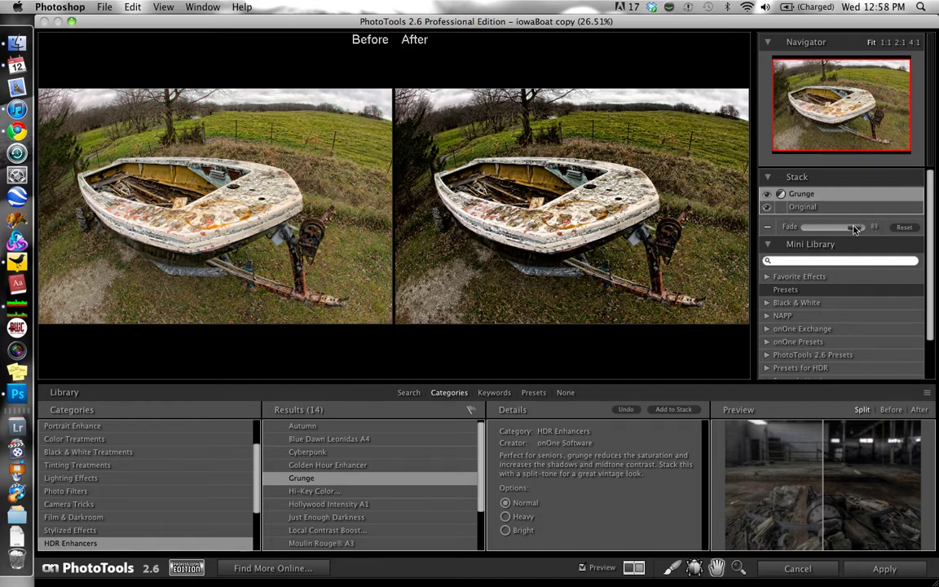
drag(861, 231, 842, 235)
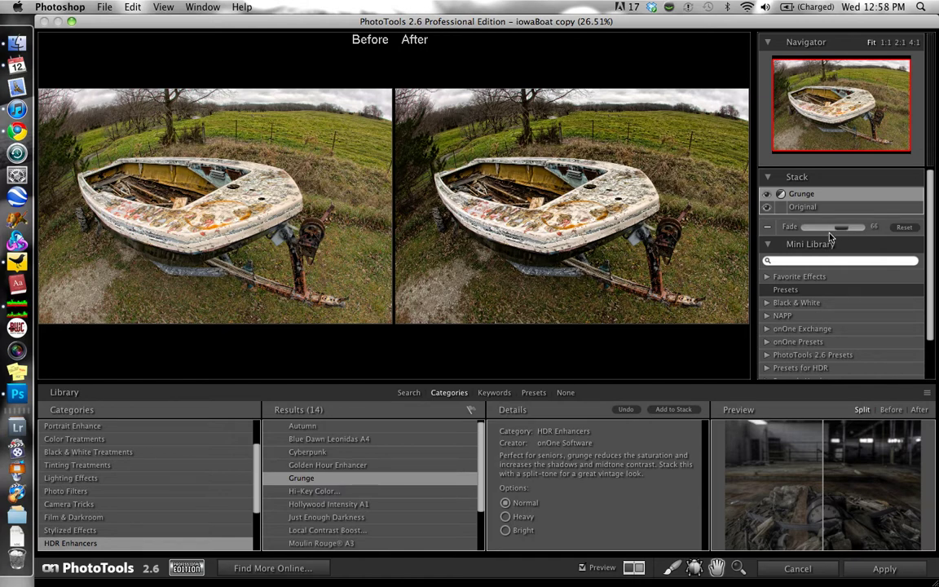
drag(848, 233, 844, 231)
drag(928, 222, 926, 330)
Step: Select the Masking Brush and set size 125, feather 49 and opacity 48
click(765, 372)
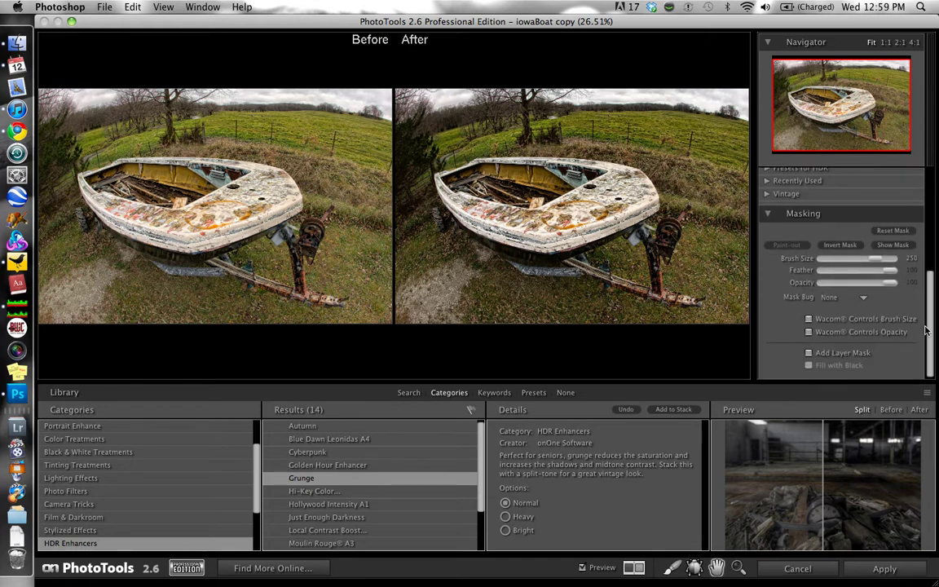
click(672, 566)
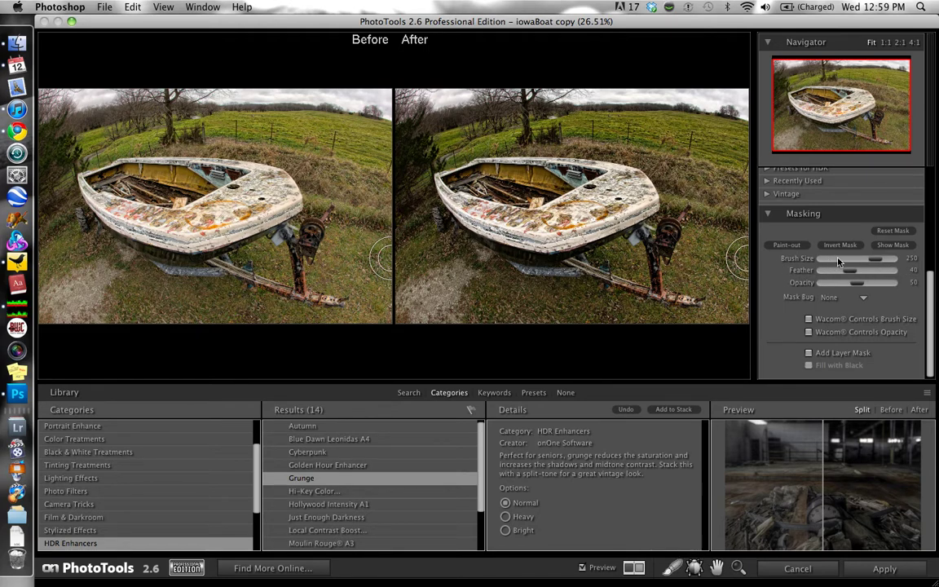
drag(874, 260, 856, 284)
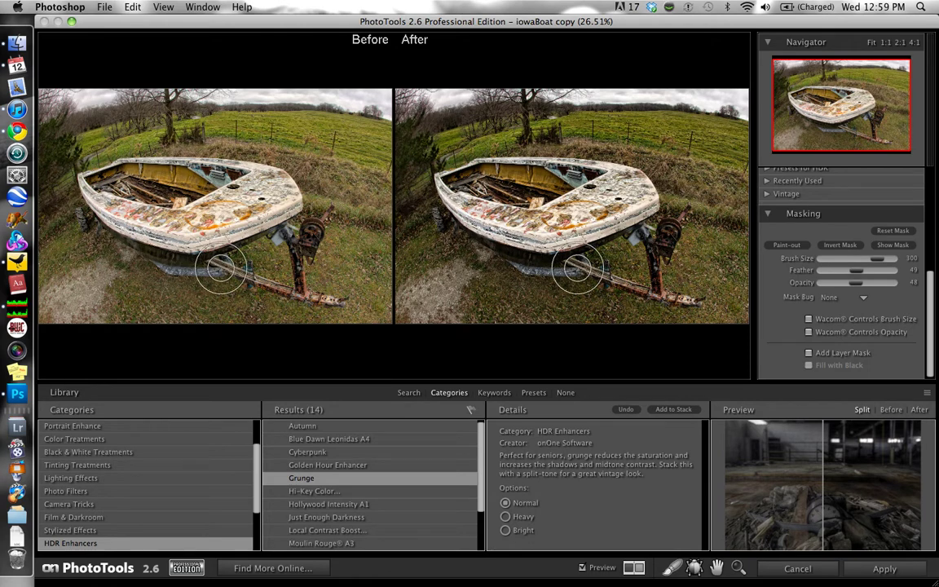
drag(881, 259, 866, 259)
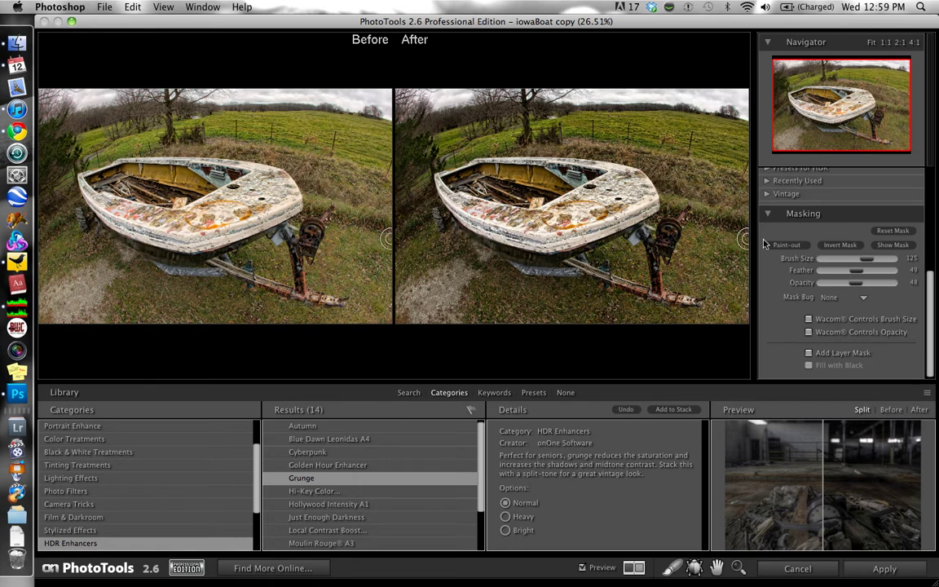
Step: Remove the Grunge effect from the stack and switch to the Pan tool
scroll(840, 265, up, 5)
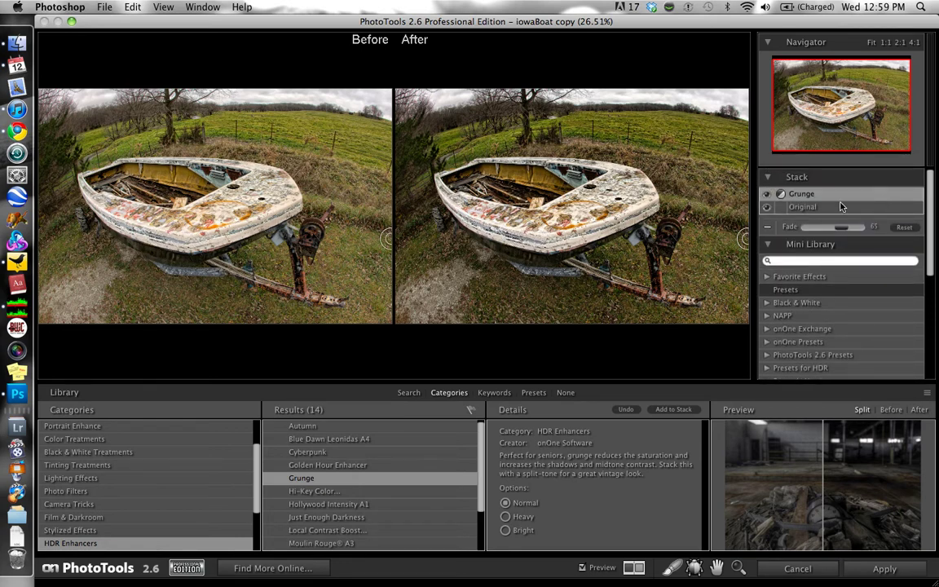
click(767, 228)
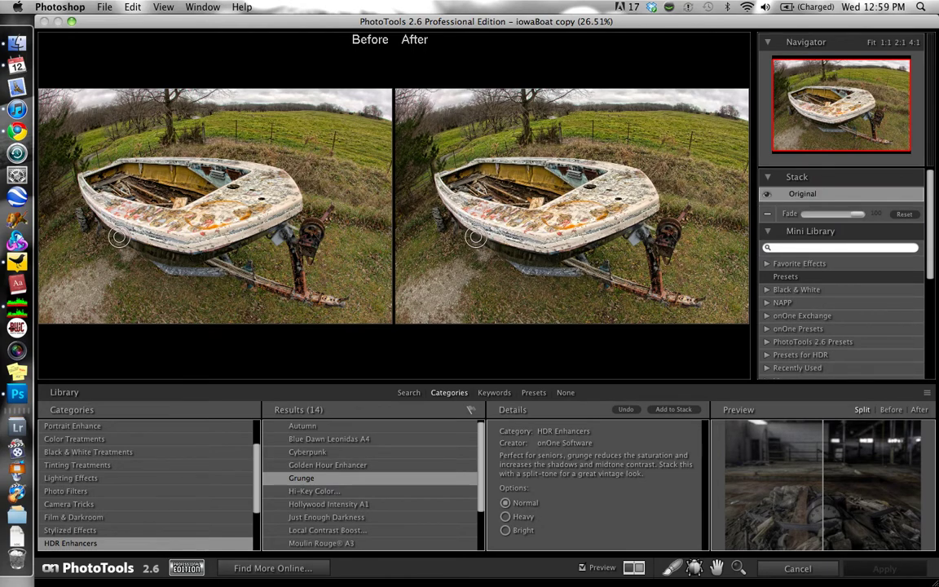
click(715, 566)
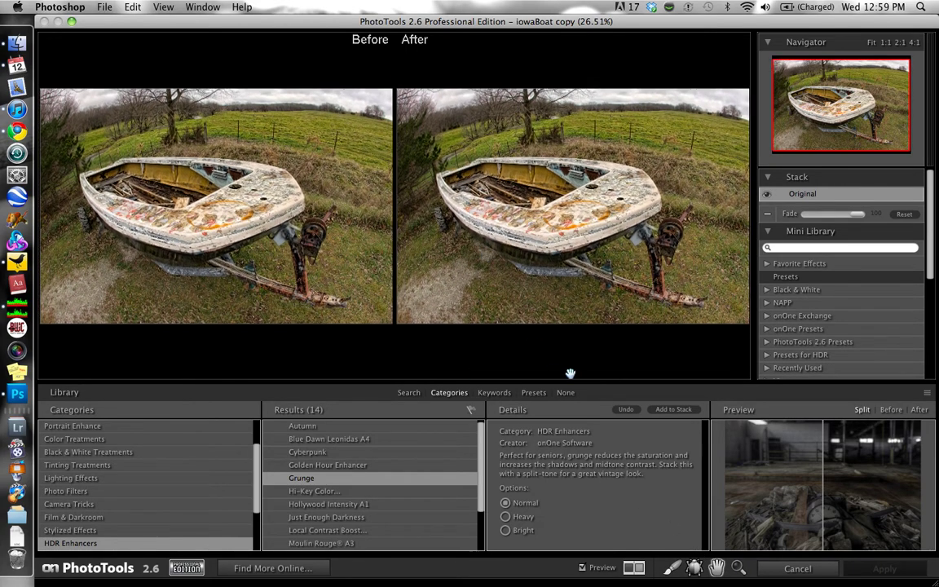
Step: Switch the library to the Presets tab, showing the Black & White presets
scroll(481, 440, down, 3)
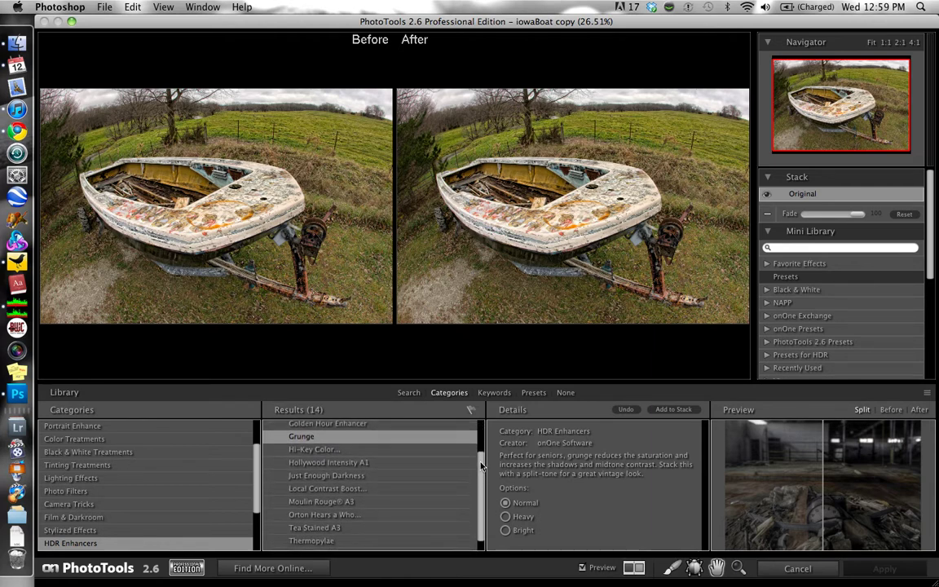
scroll(484, 432, up, 3)
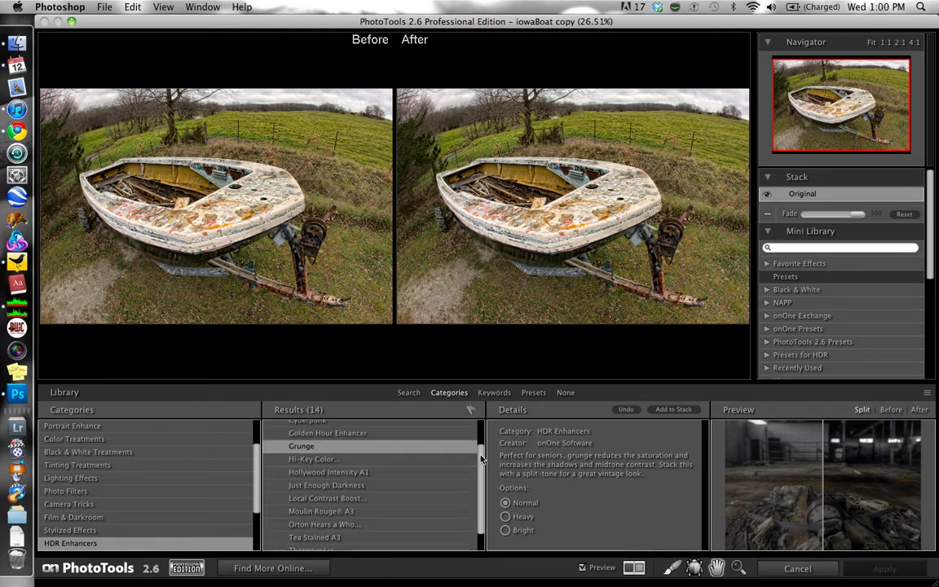
click(534, 393)
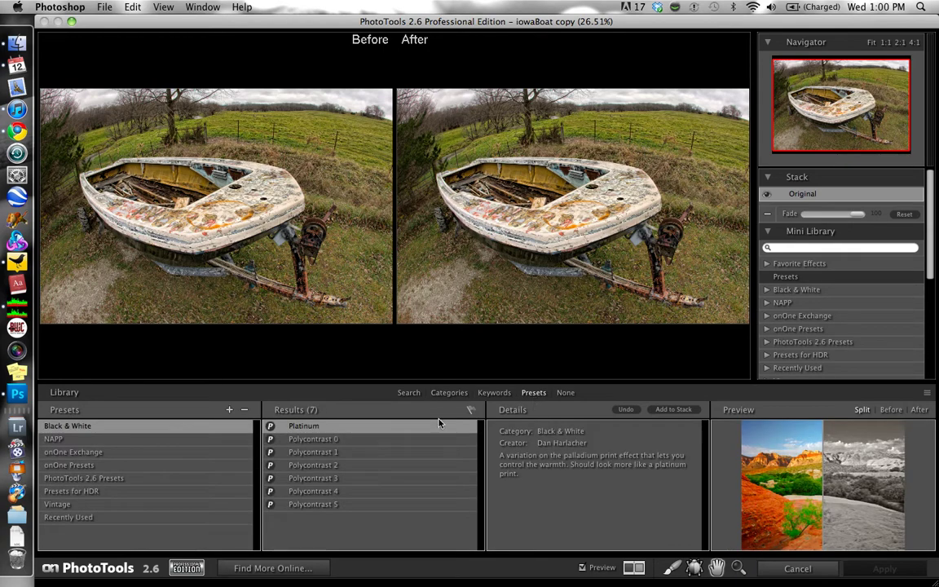
Step: Preview the Presets for HDR collection and apply The Ayyy Nayyy Aussie Cry preset
click(63, 491)
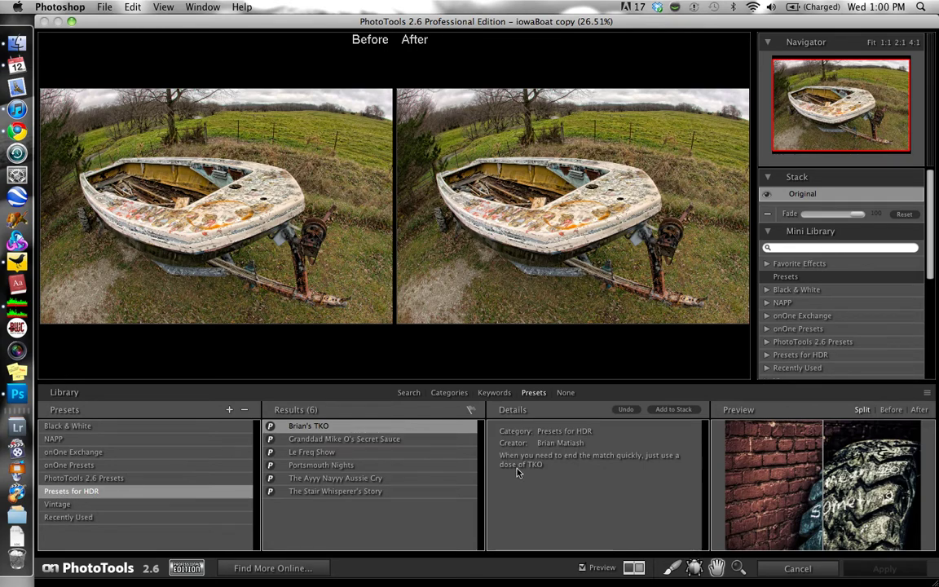
click(331, 440)
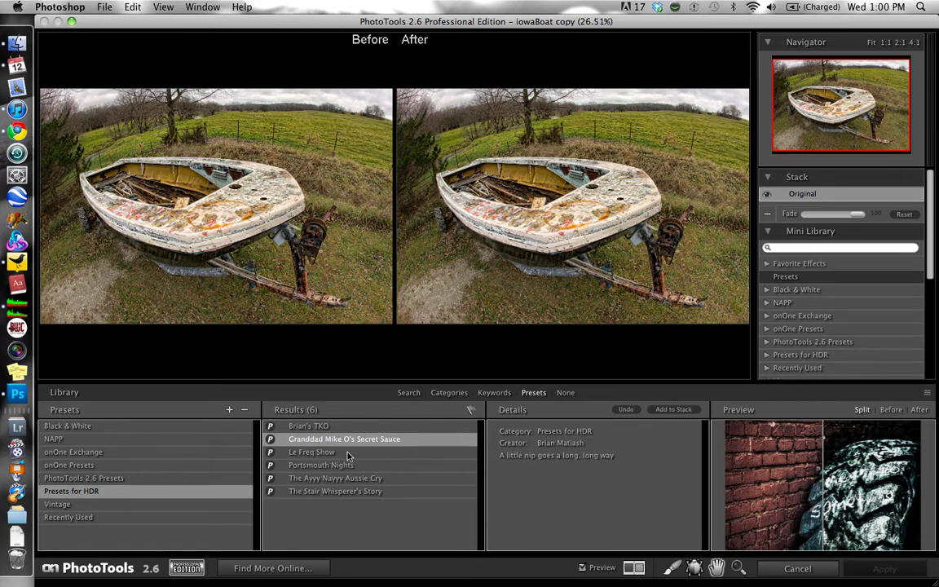
click(385, 453)
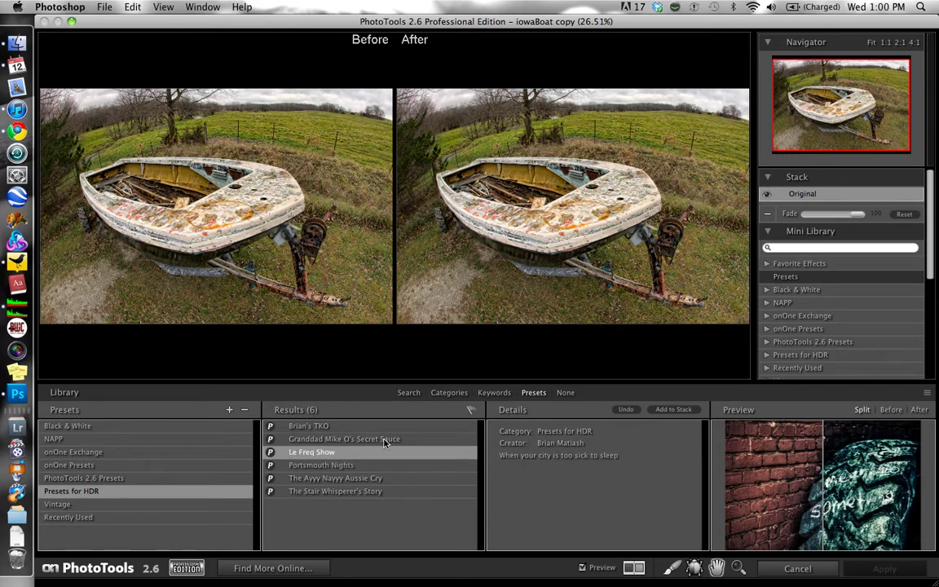
click(384, 440)
click(356, 428)
click(346, 454)
click(351, 465)
click(364, 479)
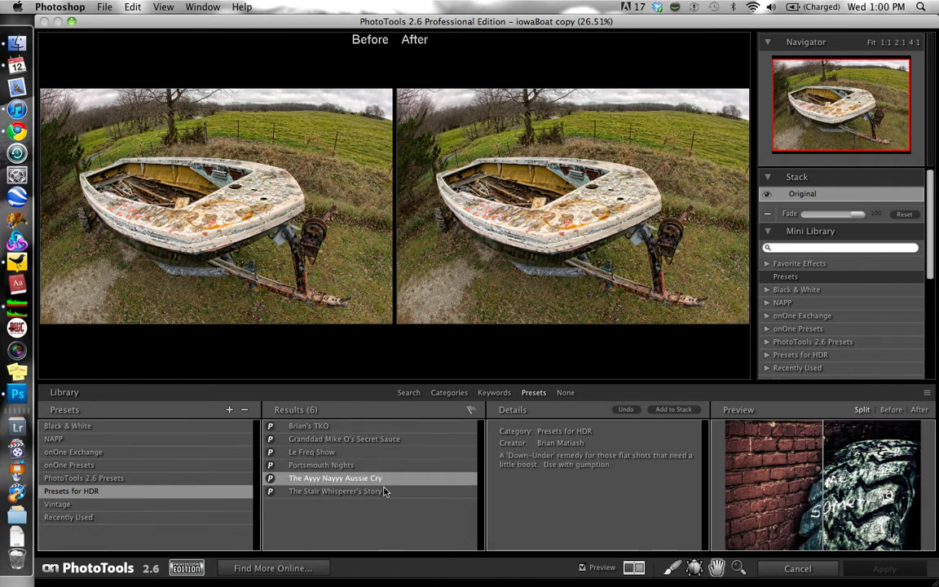
double_click(360, 481)
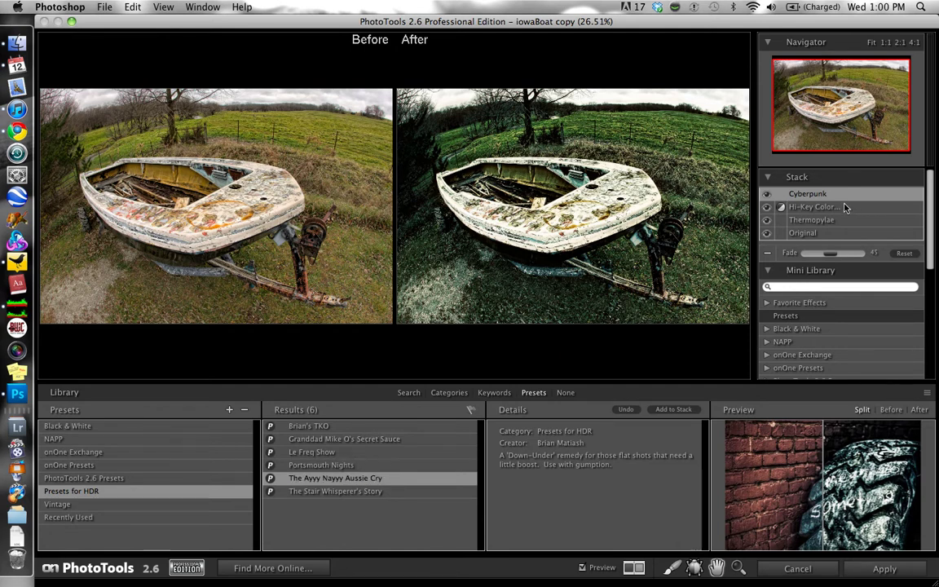
Step: Hide Cyberpunk and Hi-Key Color, then select Thermopylae and set its fade to 21
scroll(864, 207, down, 1)
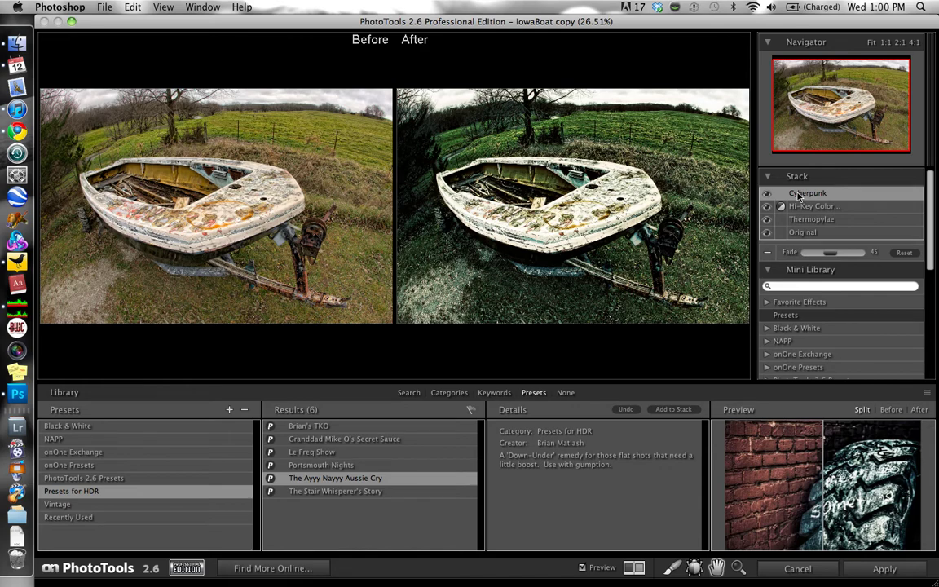
click(766, 193)
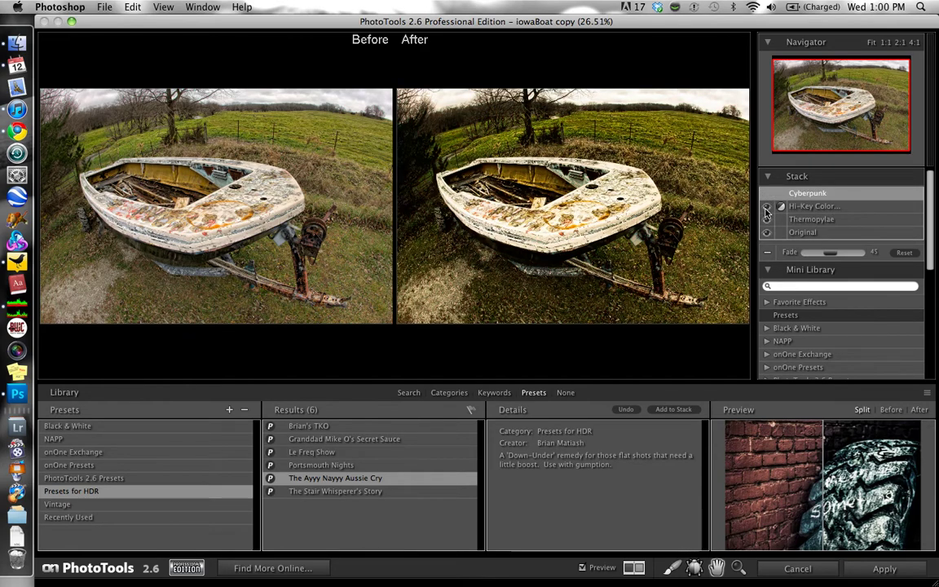
click(766, 208)
click(805, 220)
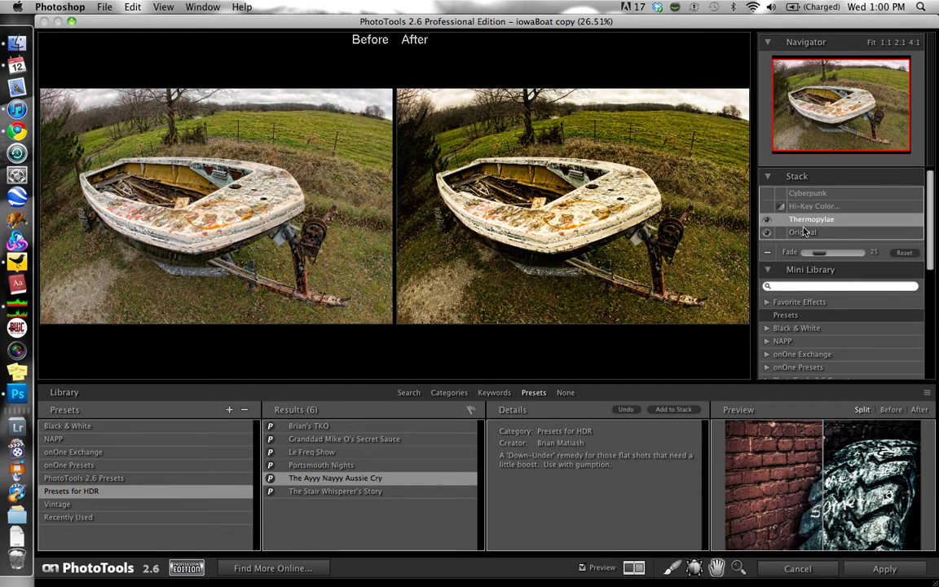
mouse_move(819, 253)
mouse_down()
mouse_move(846, 255)
mouse_move(808, 258)
mouse_move(821, 259)
mouse_up()
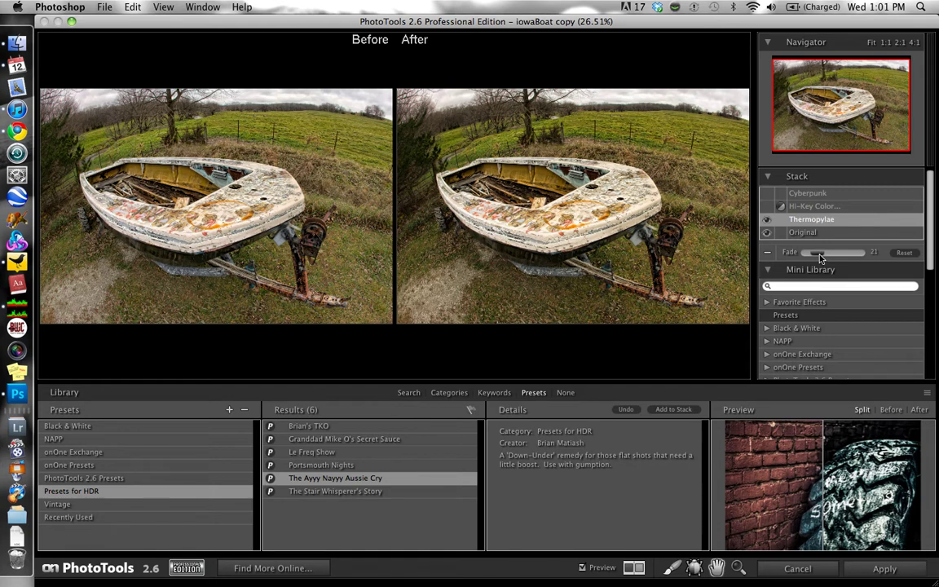
Step: Fine-tune Thermopylae's fade, then turn Hi-Key Color back on and reduce its fade
drag(821, 258, 825, 259)
click(767, 207)
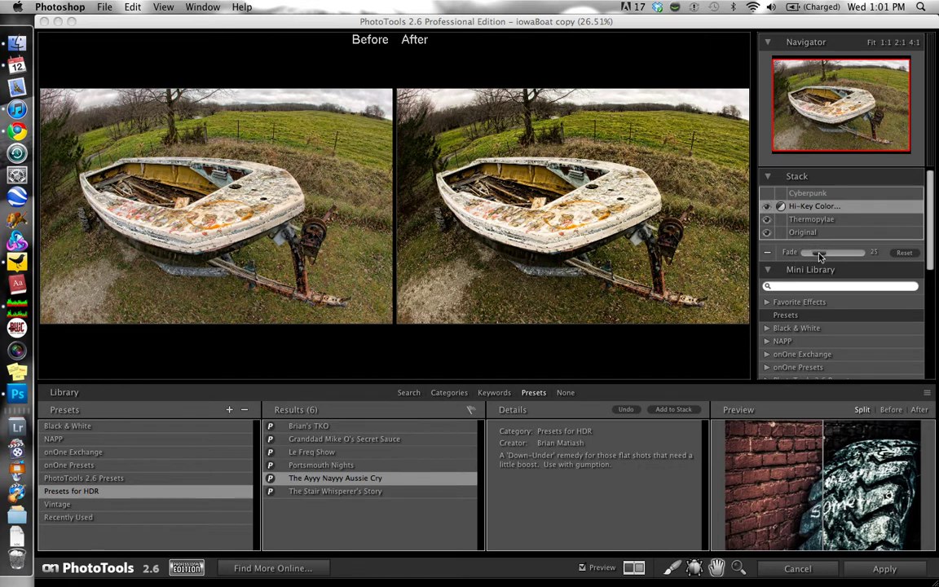
drag(820, 257, 878, 261)
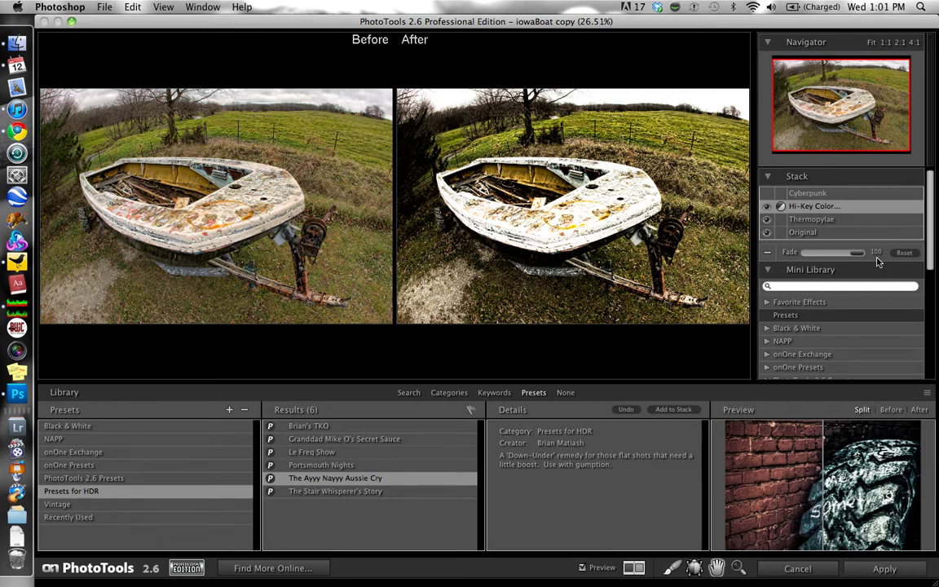
drag(871, 258, 829, 257)
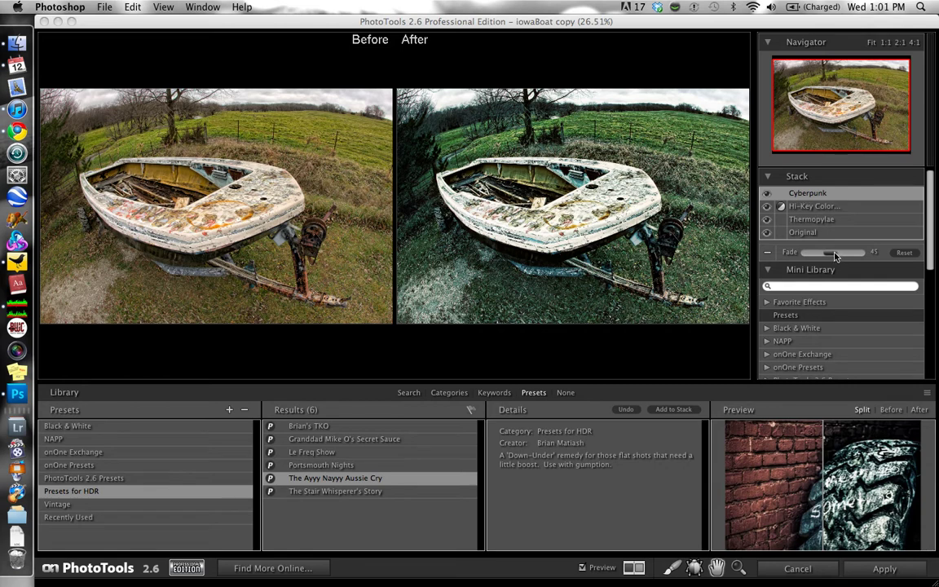
Step: Lower the Cyberpunk effect's fade to 27
drag(834, 256, 827, 256)
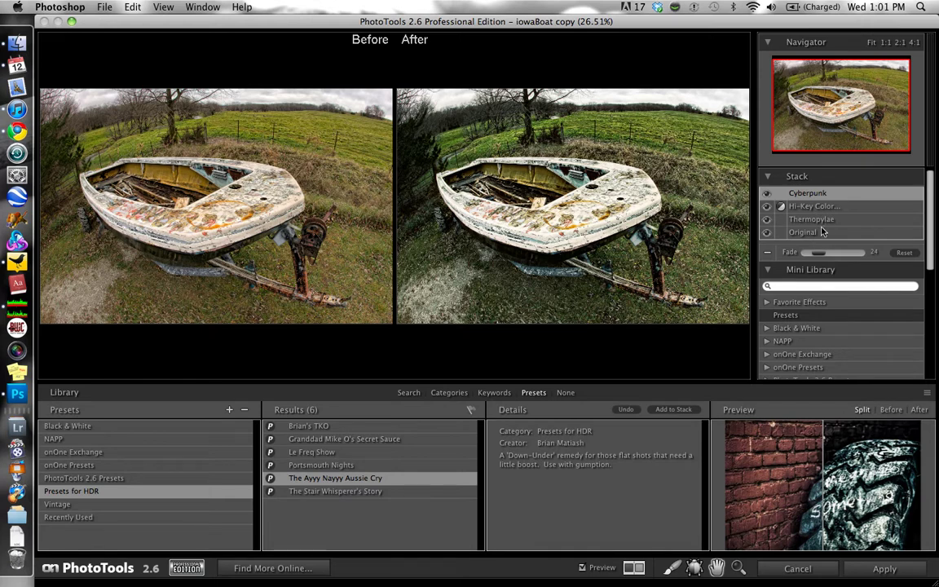
drag(822, 256, 819, 256)
drag(823, 256, 825, 258)
Step: Pick the masking brush, resize it to 250, and toggle it to Paint-in
drag(926, 198, 929, 305)
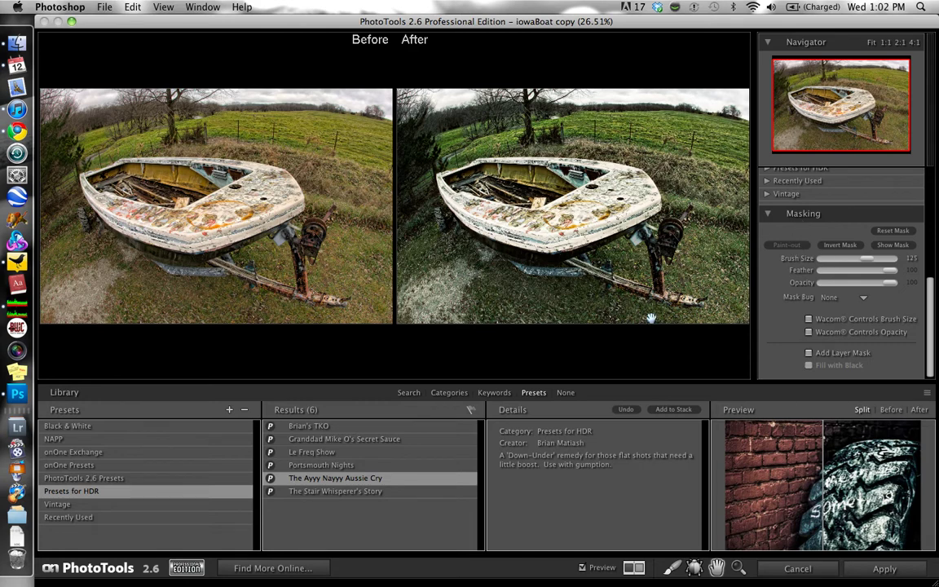
click(679, 567)
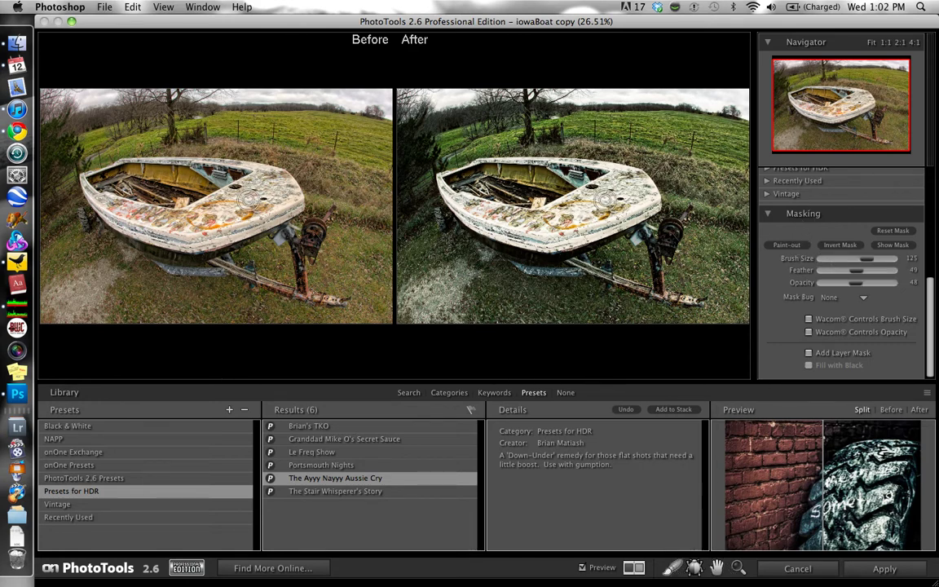
key(bracketright)
key(bracketright)
key(bracketright)
key(bracketright)
key(bracketright)
key(bracketright)
key(bracketright)
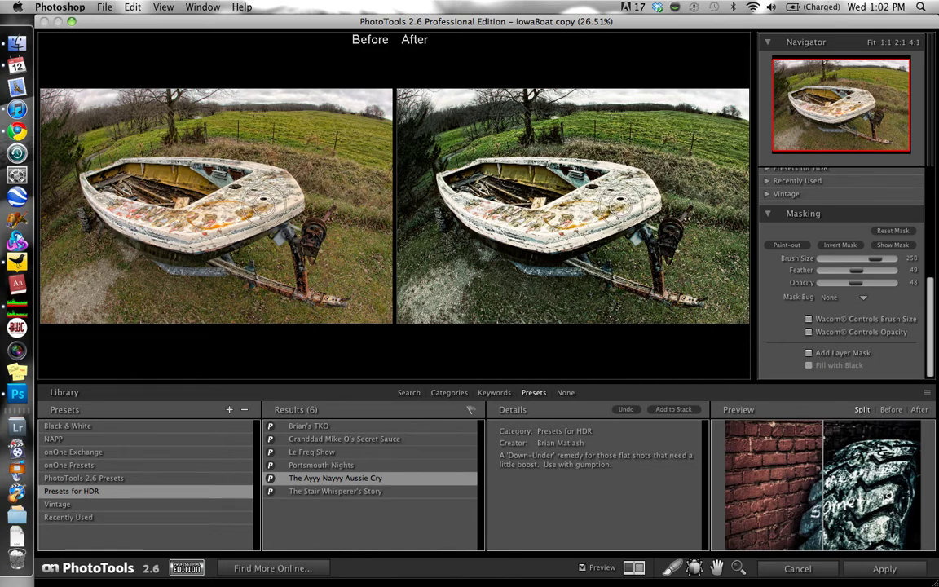
key(bracketleft)
key(bracketleft)
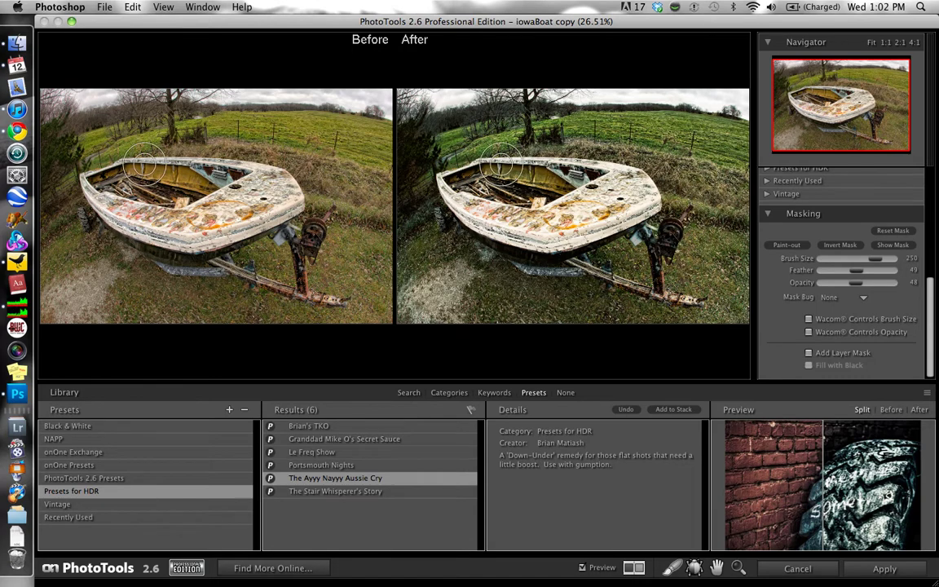
click(788, 245)
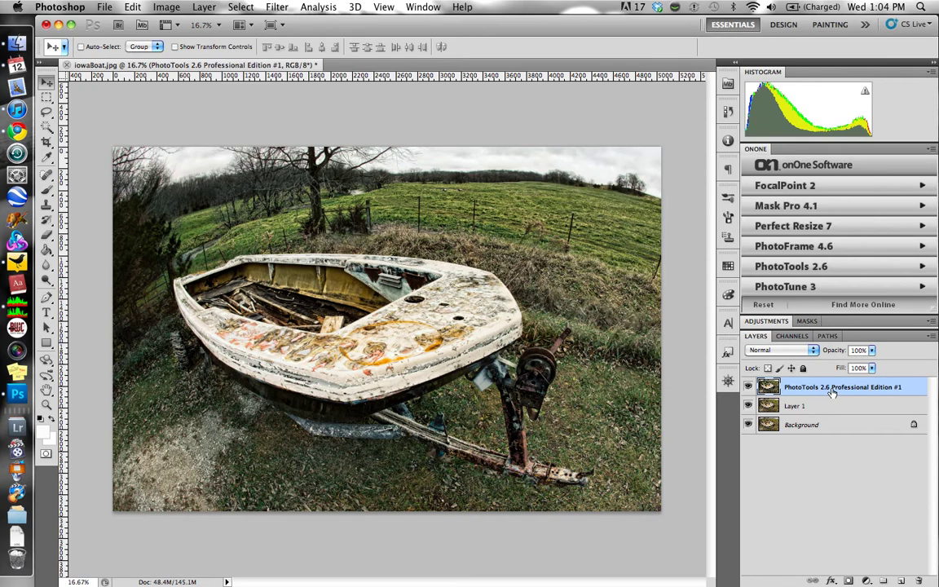
Step: Compare the PhotoTools layer against the original, then add a layer mask to it
click(747, 387)
click(747, 388)
click(747, 387)
click(747, 388)
click(847, 580)
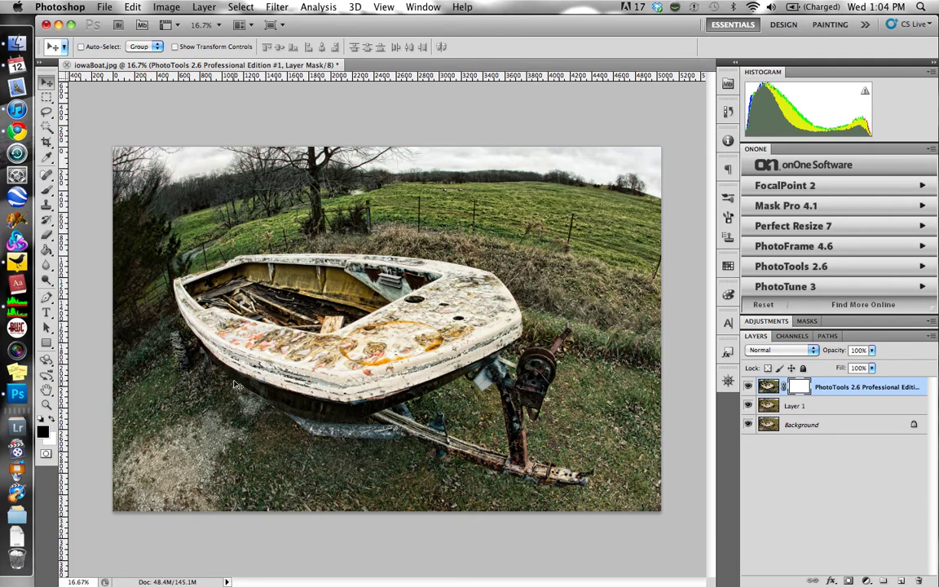
Step: Paint black at 50% opacity with a 300 px brush to mask the effect across the sky
key(b)
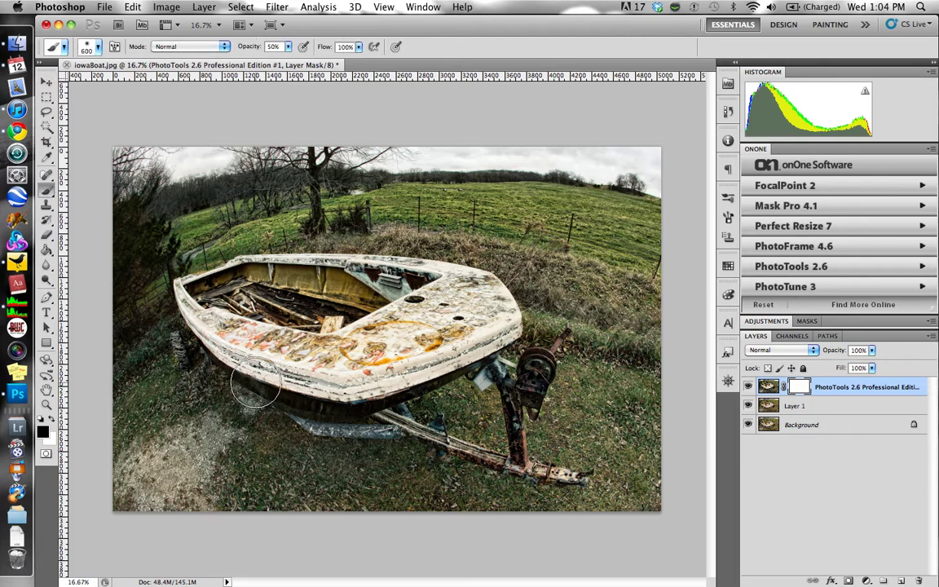
key(bracketleft)
key(bracketleft)
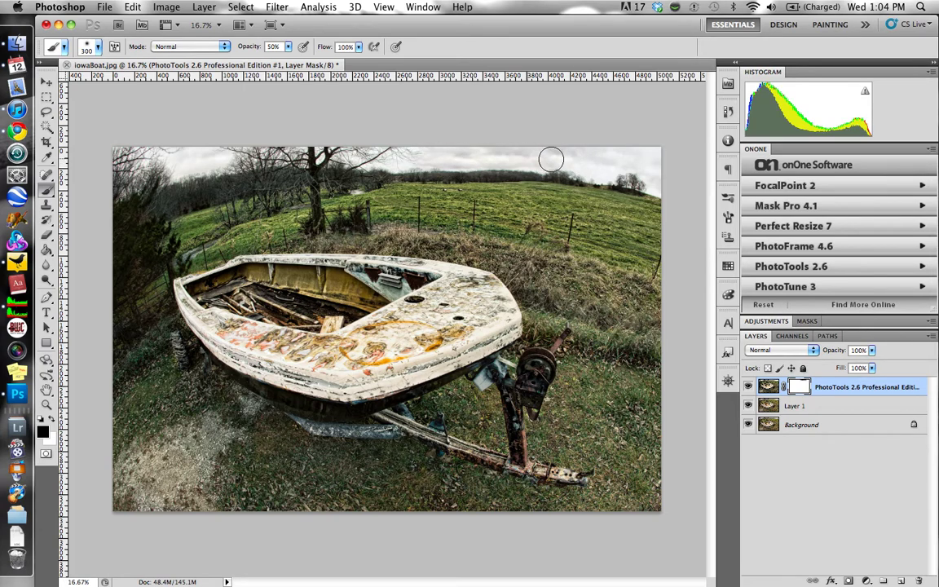
drag(612, 155, 660, 163)
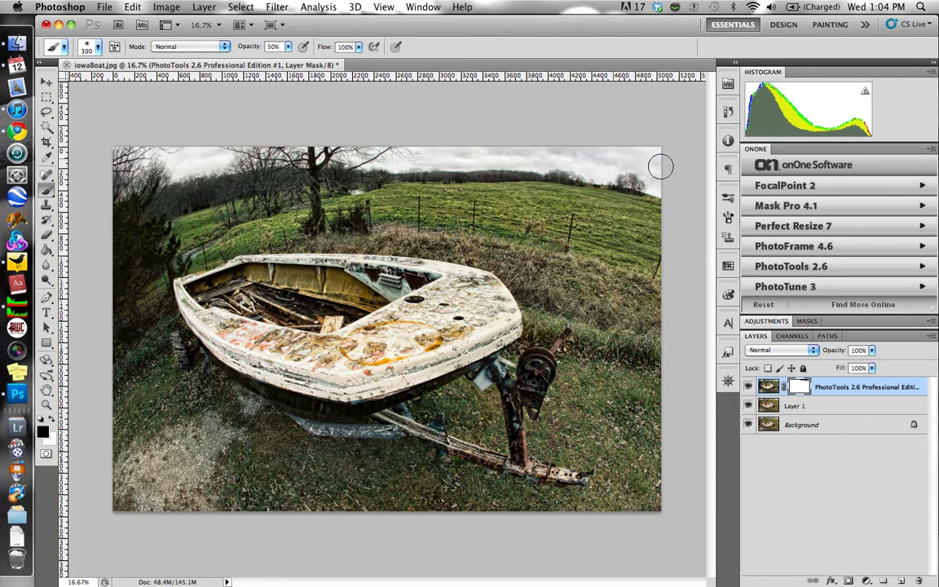
mouse_move(426, 155)
mouse_down()
mouse_move(637, 185)
mouse_move(577, 165)
mouse_move(629, 168)
mouse_move(346, 160)
mouse_move(157, 169)
mouse_move(202, 157)
mouse_move(141, 160)
mouse_up()
Step: Mask more of the top sky and the boat's hull, using a 175 px brush along the hull bottom
mouse_move(407, 157)
mouse_down()
mouse_move(611, 165)
mouse_move(489, 156)
mouse_move(639, 184)
mouse_move(564, 166)
mouse_move(630, 172)
mouse_move(590, 151)
mouse_move(554, 155)
mouse_move(618, 161)
mouse_up()
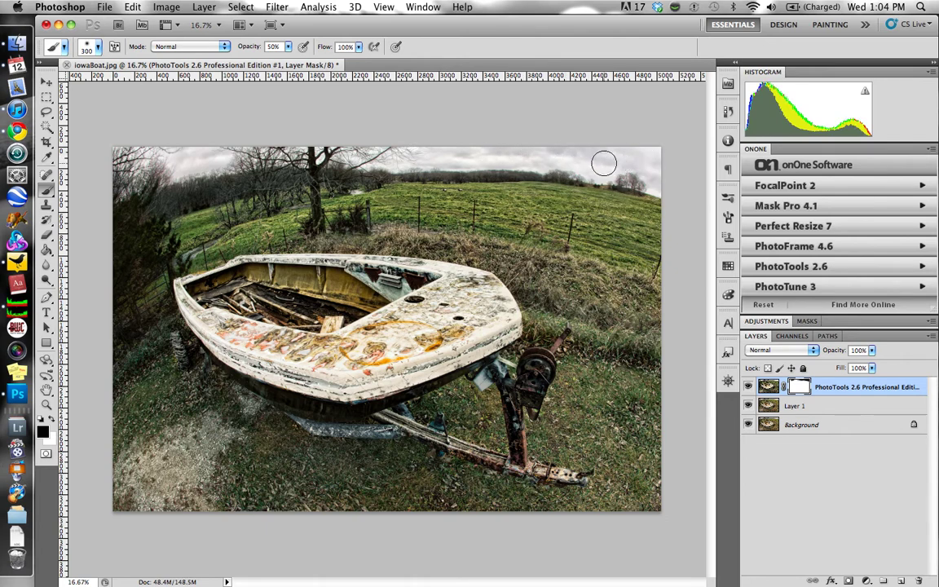
mouse_move(344, 374)
mouse_down()
mouse_move(469, 361)
mouse_move(331, 381)
mouse_move(481, 329)
mouse_move(380, 369)
mouse_move(284, 371)
mouse_move(324, 372)
mouse_move(230, 353)
mouse_move(460, 323)
mouse_move(468, 293)
mouse_move(324, 271)
mouse_move(293, 287)
mouse_move(260, 285)
mouse_move(315, 297)
mouse_move(198, 308)
mouse_move(220, 333)
mouse_move(186, 300)
mouse_move(359, 381)
mouse_move(451, 362)
mouse_move(343, 378)
mouse_move(427, 365)
mouse_move(533, 379)
mouse_move(512, 410)
mouse_move(510, 446)
mouse_move(493, 463)
mouse_move(322, 433)
mouse_move(406, 331)
mouse_move(367, 258)
mouse_move(130, 227)
mouse_move(114, 228)
mouse_move(115, 281)
mouse_move(132, 278)
mouse_move(143, 238)
mouse_move(133, 267)
mouse_move(120, 203)
mouse_move(133, 211)
mouse_move(188, 203)
mouse_up()
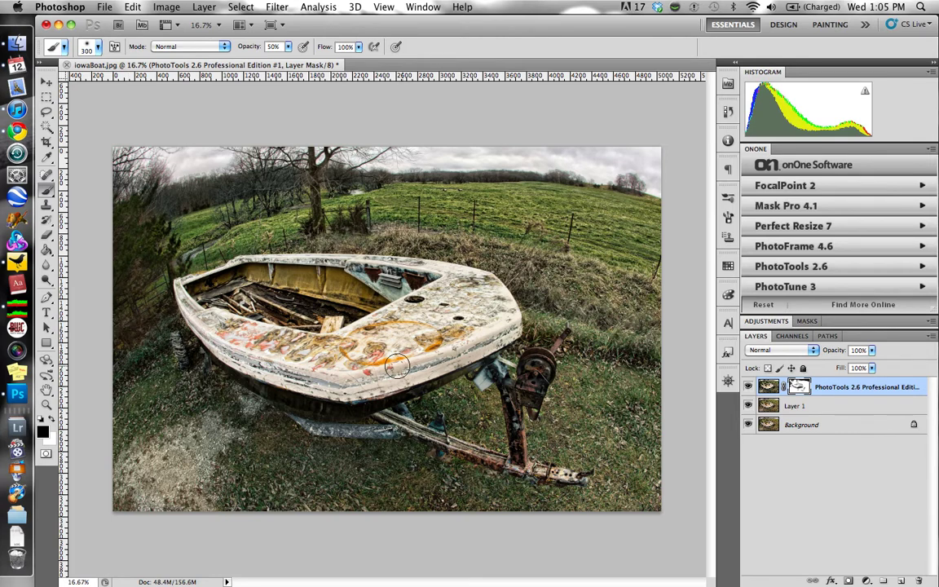
key(bracketleft)
key(bracketleft)
key(bracketleft)
mouse_move(235, 379)
mouse_down()
mouse_move(317, 403)
mouse_move(411, 396)
mouse_up()
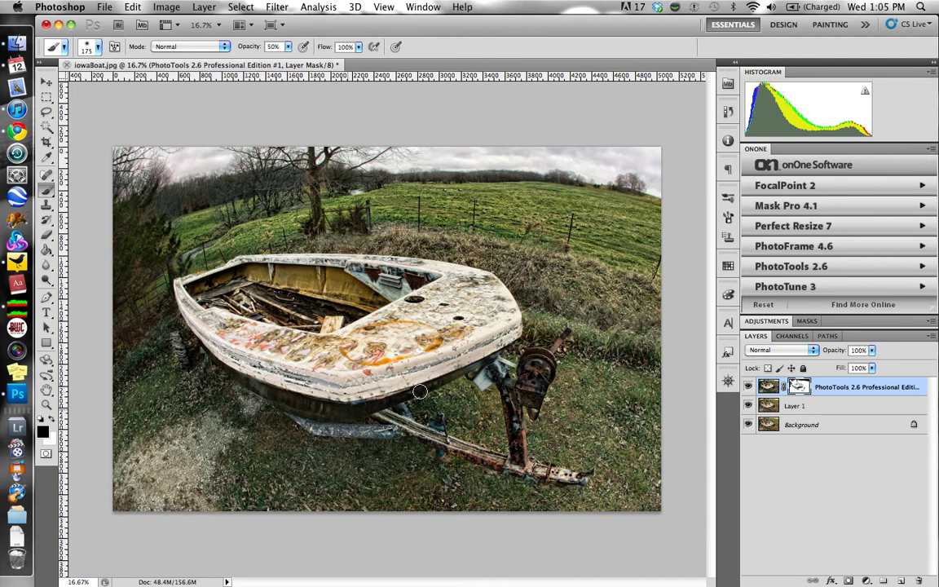